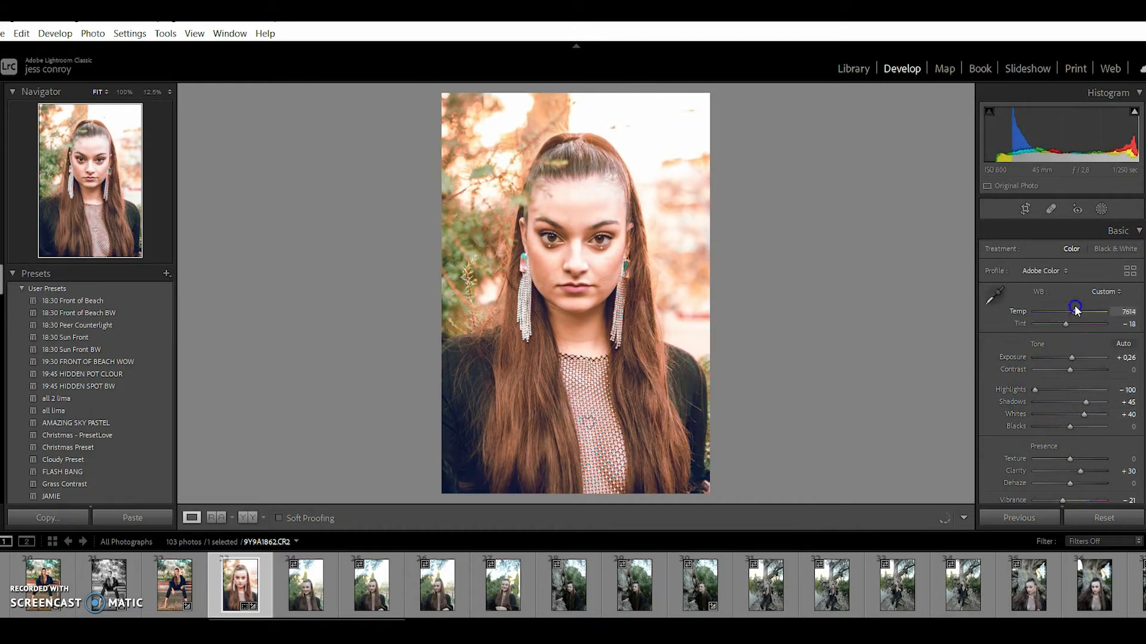
Step: Set the portrait's temperature to 6912 and tint to −66, and open it for editing in Adobe Photoshop 2022
mouse_move(1066, 313)
left_mouse_down()
mouse_move(1061, 329)
mouse_move(1065, 317)
left_mouse_up()
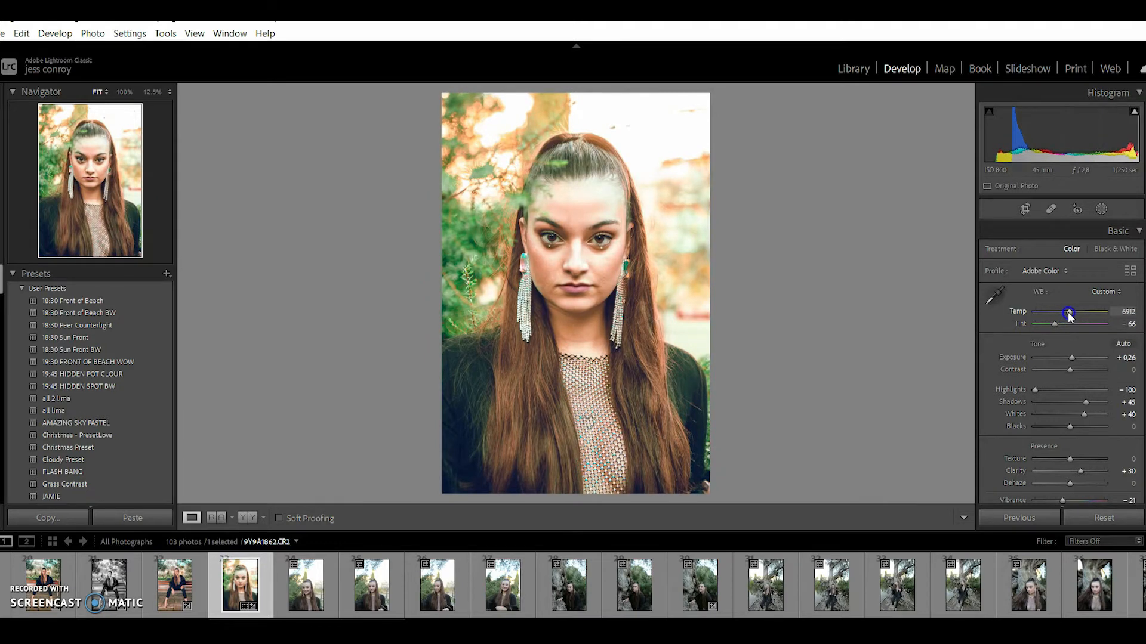
right_click(226, 595)
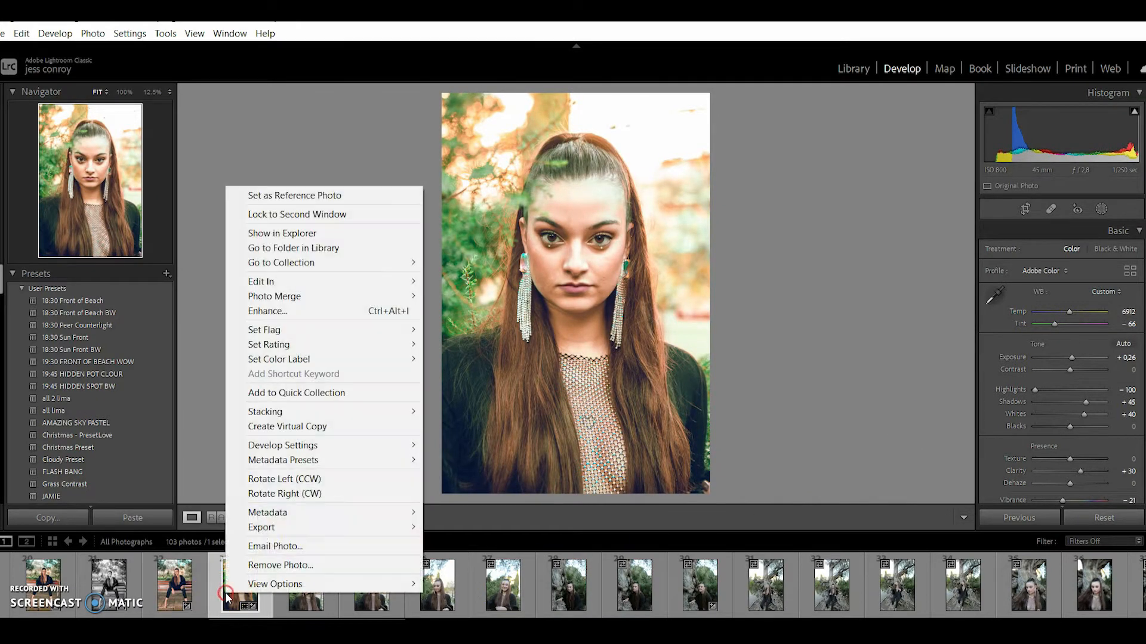
mouse_move(392, 285)
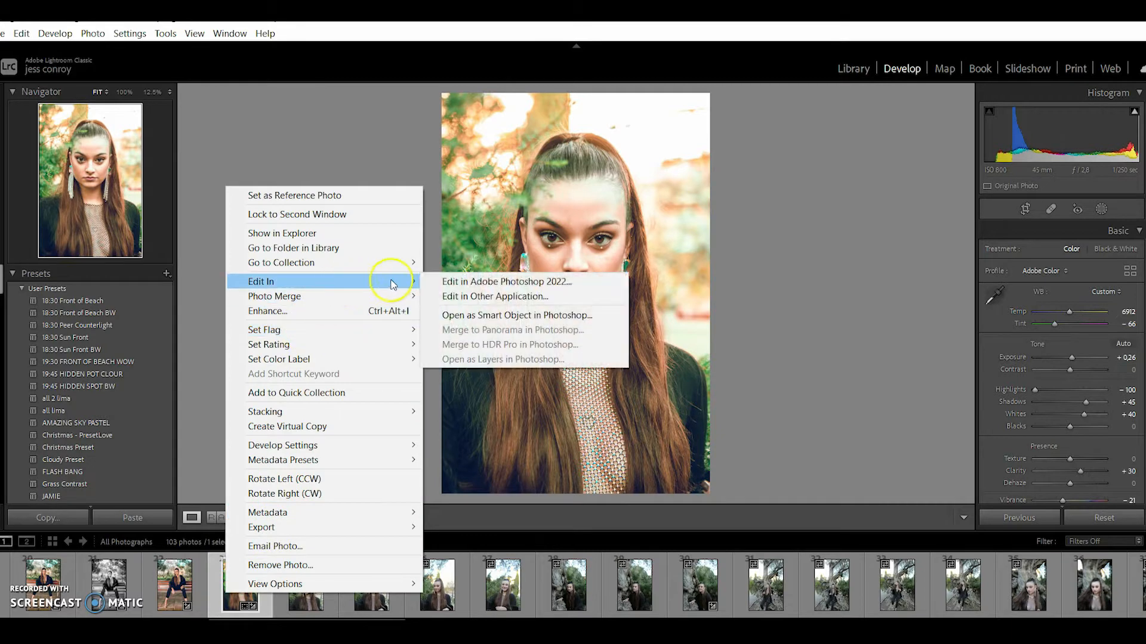
left_click(448, 281)
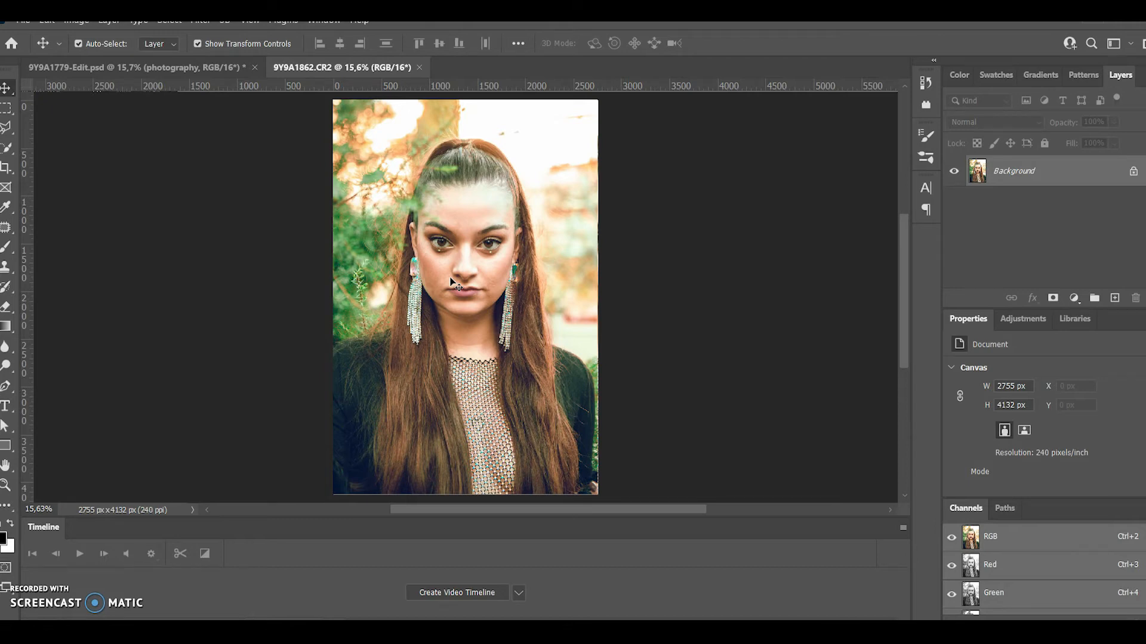
Step: Patch the blemishes on the right side of the face, on the lower cheek and beside the mouth corner
scroll(452, 282, "up", 5)
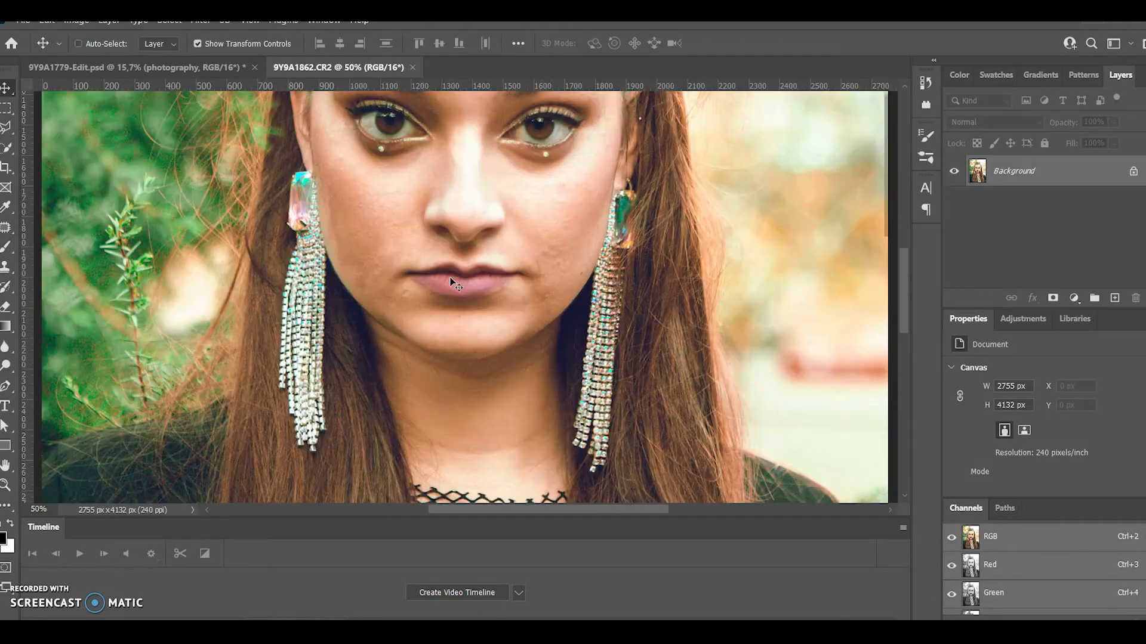
left_click(6, 227)
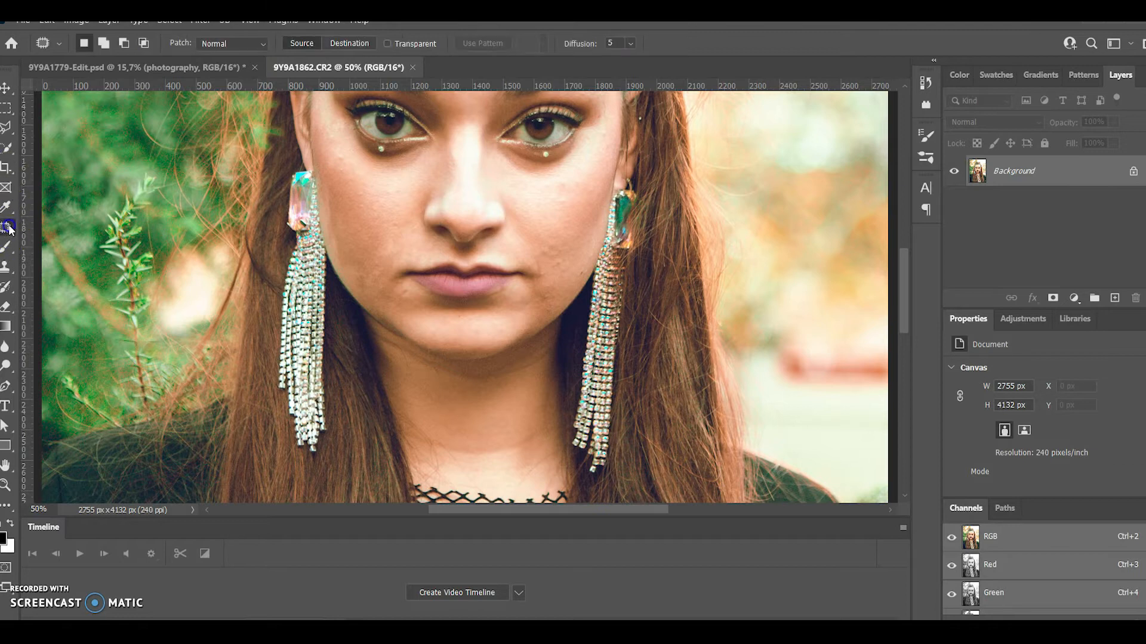
mouse_move(544, 237)
left_mouse_down()
mouse_move(548, 263)
mouse_move(545, 235)
left_mouse_up()
scroll(530, 205, "down", 1)
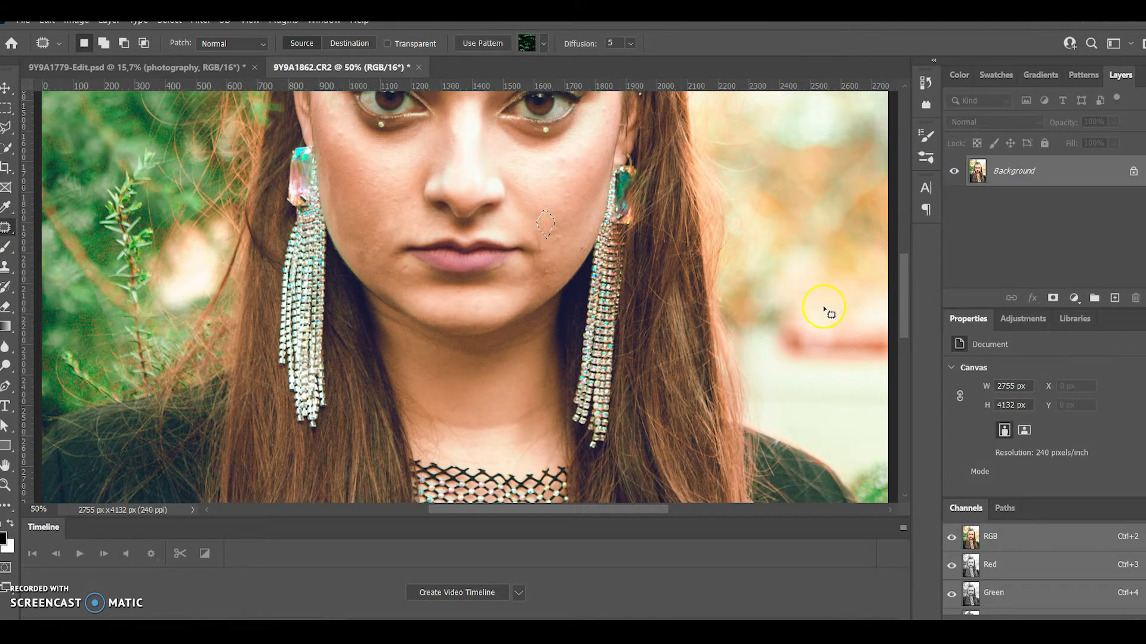
scroll(897, 318, "up", 1)
left_click(552, 279)
mouse_move(549, 264)
left_mouse_down()
mouse_move(542, 288)
mouse_move(563, 269)
left_mouse_up()
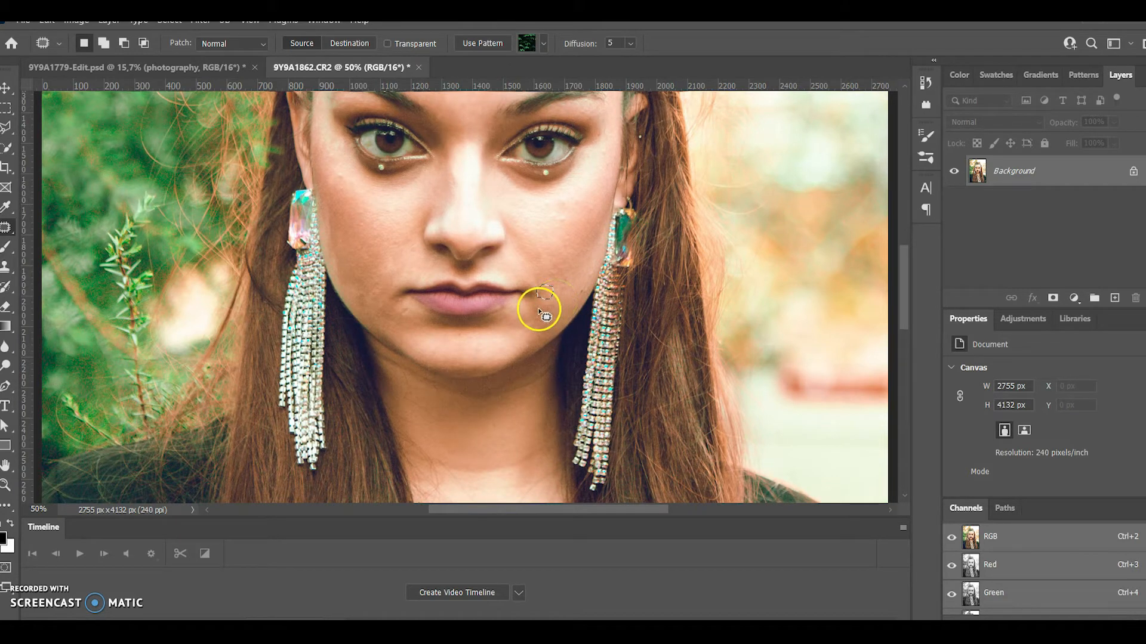
left_click_drag(552, 317, 545, 312)
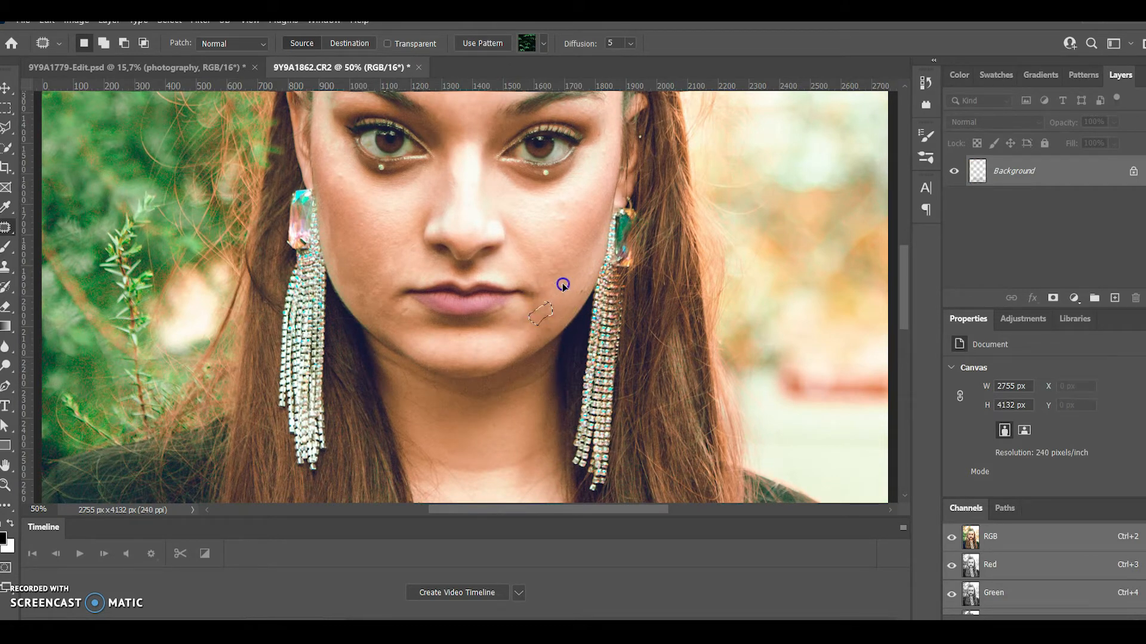
Step: Patch the uneven skin on both upper cheeks below the eyes with the Patch tool
mouse_move(558, 194)
left_mouse_down()
mouse_move(536, 210)
mouse_move(571, 230)
mouse_move(556, 222)
left_mouse_up()
left_click(575, 230)
left_click(489, 238)
left_click_drag(346, 181, 337, 198)
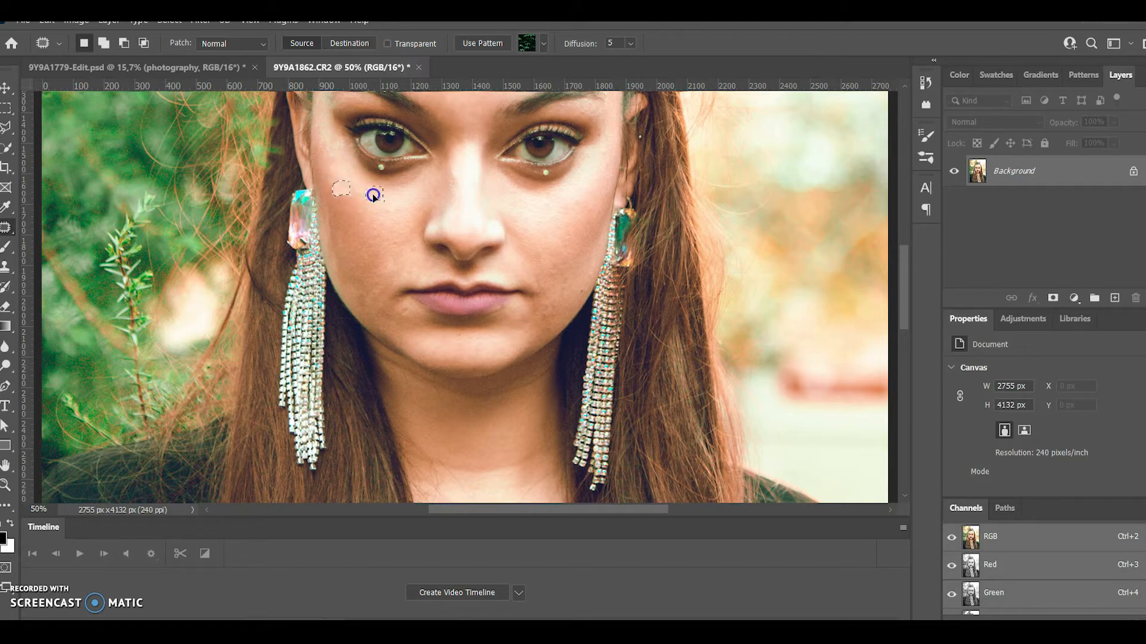
left_click(353, 213)
left_click_drag(363, 205, 365, 207)
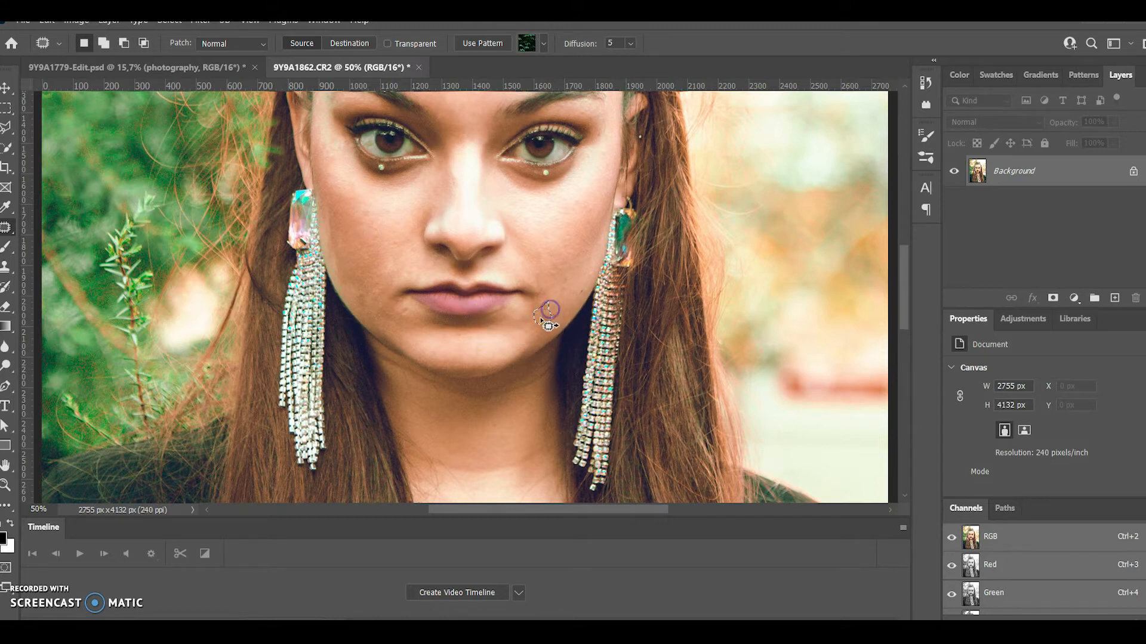
Step: Try to patch the blemishes beside the mouth corners and on the left jaw, and clear the selection
mouse_move(565, 300)
left_mouse_down()
mouse_move(567, 323)
mouse_move(392, 311)
mouse_move(429, 340)
left_mouse_up()
left_click(368, 294)
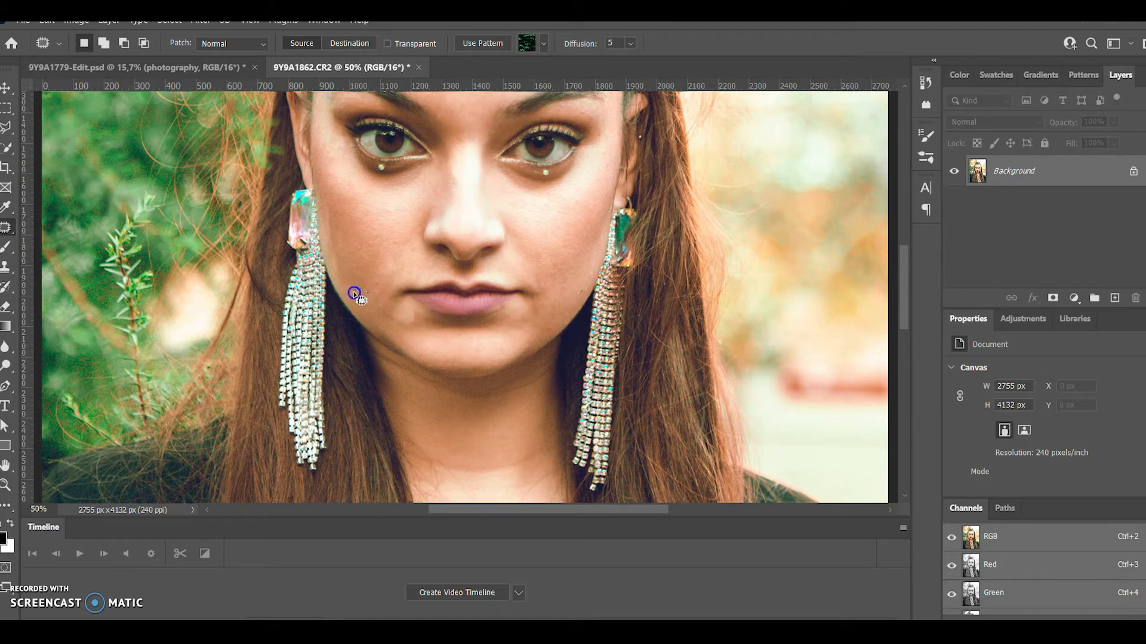
mouse_move(374, 302)
left_mouse_down()
mouse_move(375, 318)
mouse_move(543, 256)
mouse_move(614, 264)
mouse_move(561, 276)
mouse_move(562, 256)
mouse_move(441, 298)
left_mouse_up()
key("ctrl+d")
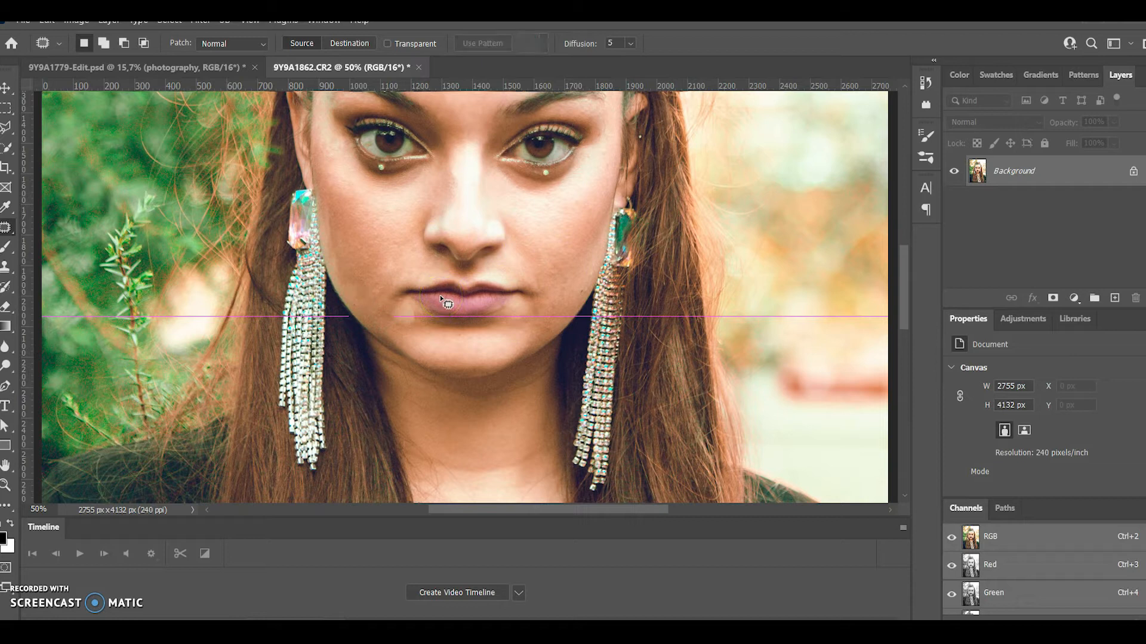
key("ctrl+minus")
key("ctrl+plus")
key("ctrl+plus")
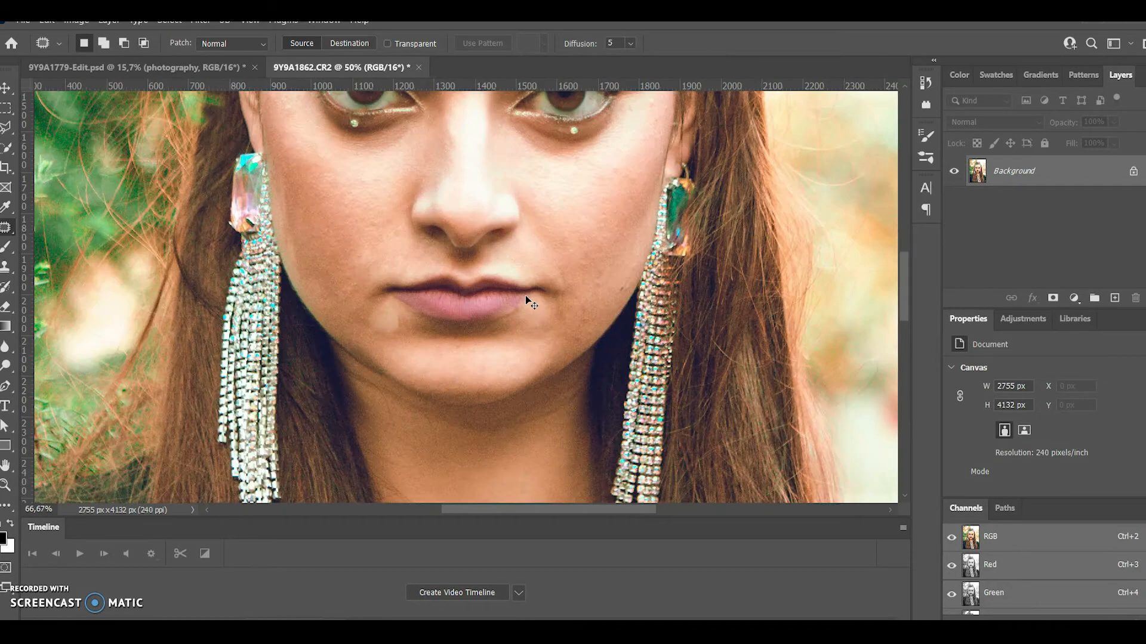
key("ctrl+minus")
key("ctrl+minus")
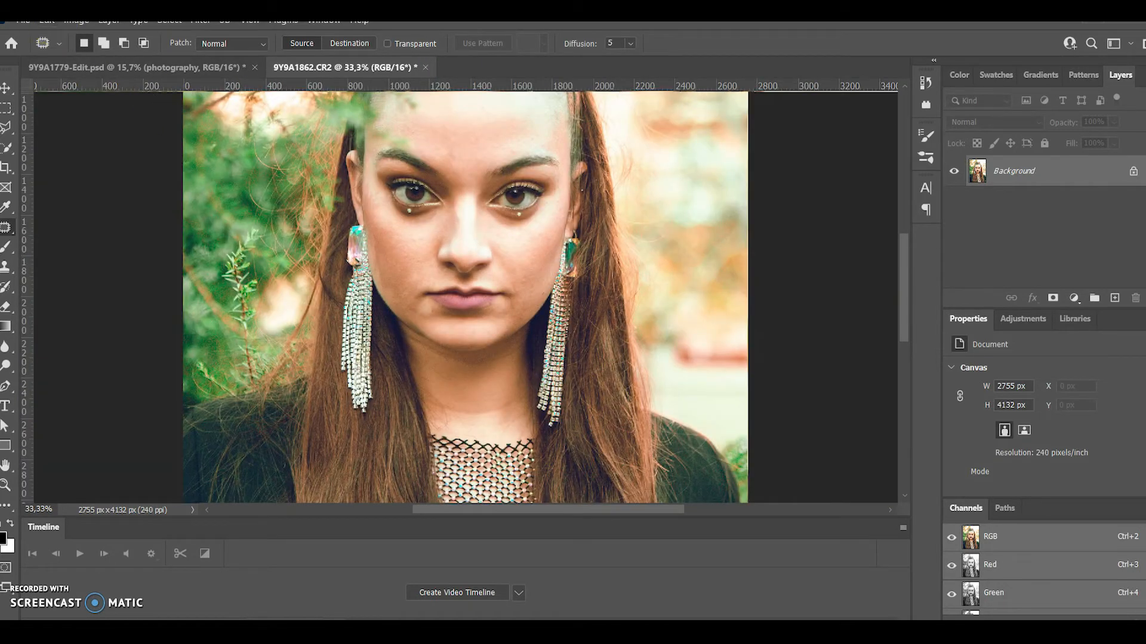
Step: Undo the last four edits made around the mouth and jaw
left_click(49, 22)
left_click(51, 34)
left_click(48, 22)
left_click(53, 33)
left_click(47, 22)
left_click(52, 34)
left_click(47, 22)
left_click(53, 34)
Step: Patch the mark below the left mouth corner again and clear the selection
left_click_drag(423, 312, 440, 327)
left_click(465, 342)
key("ctrl+plus")
key("ctrl+plus")
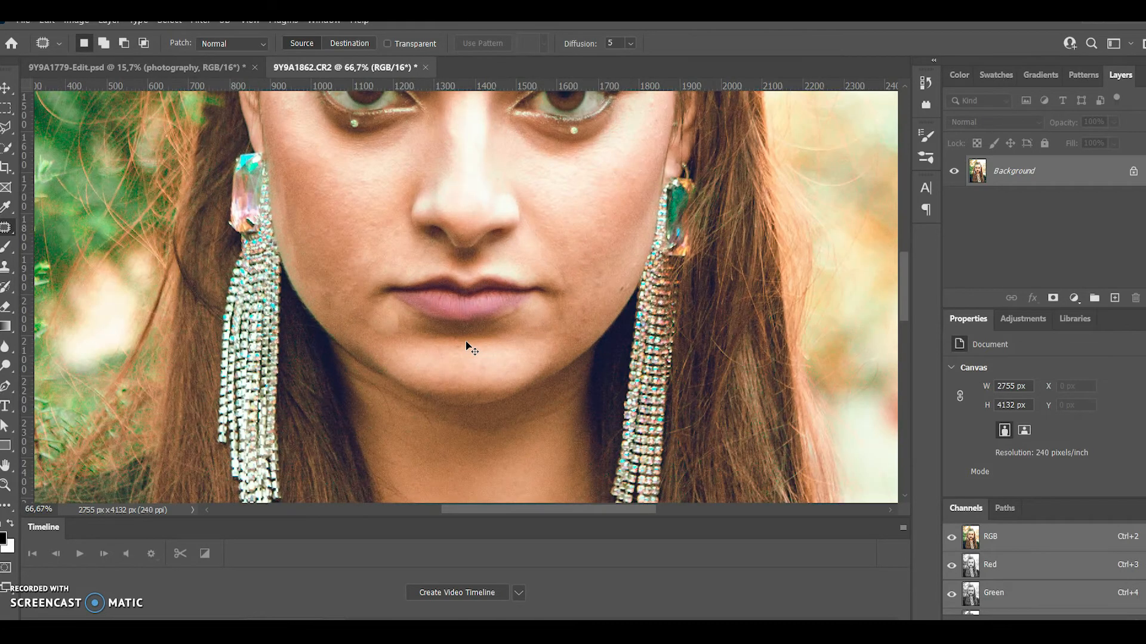
Step: Try to cover the mark below the left mouth corner with the Brush tool, and undo the stroke
left_click(16, 261)
left_click(398, 327)
left_click(47, 20)
left_click(66, 30)
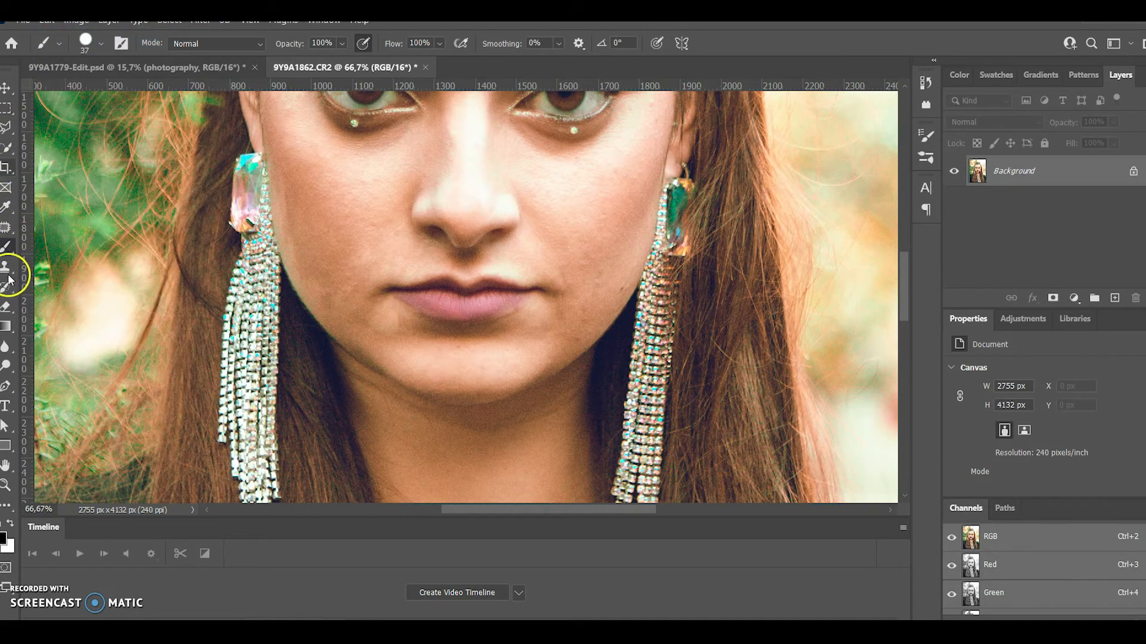
Step: Try to repair the skin beside the right mouth corner with the Healing Brush
left_click(10, 239)
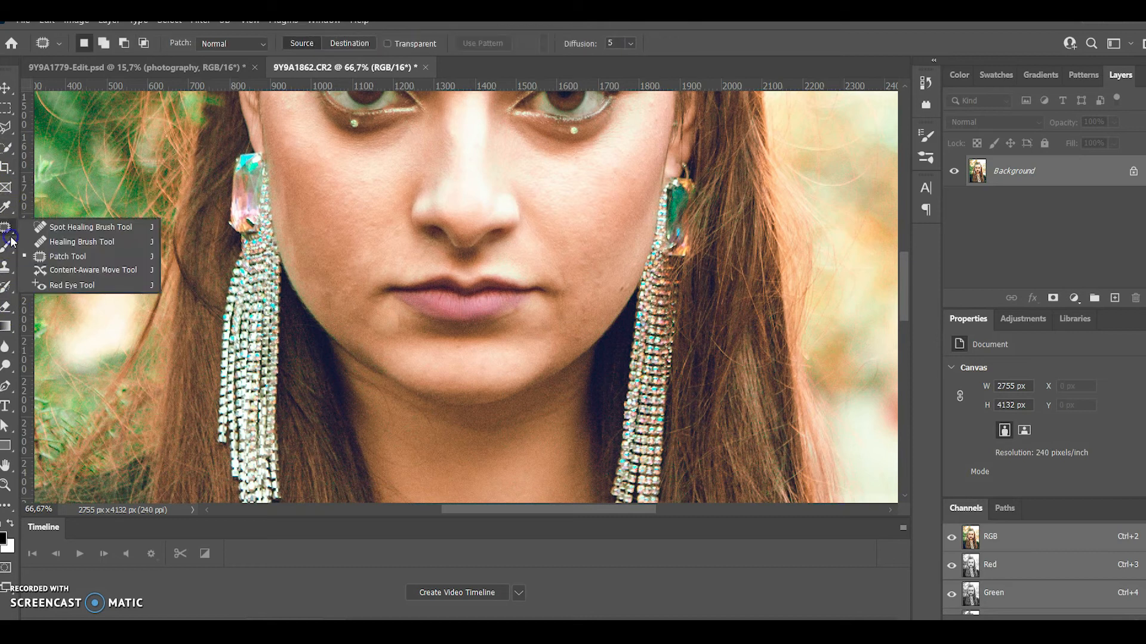
left_click(82, 241)
left_click(542, 297)
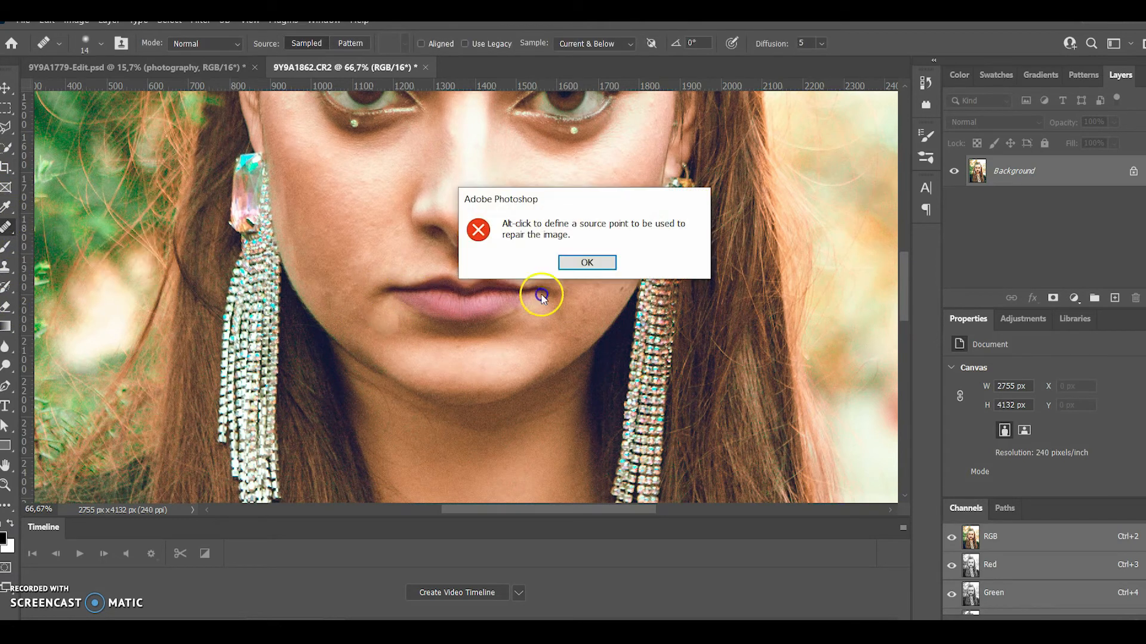
left_click(587, 263)
Step: Try to remove the mark below the left mouth corner with the Spot Healing Brush
right_click(6, 226)
left_click(62, 242)
right_click(6, 226)
left_click(89, 227)
left_click_drag(388, 321, 400, 331)
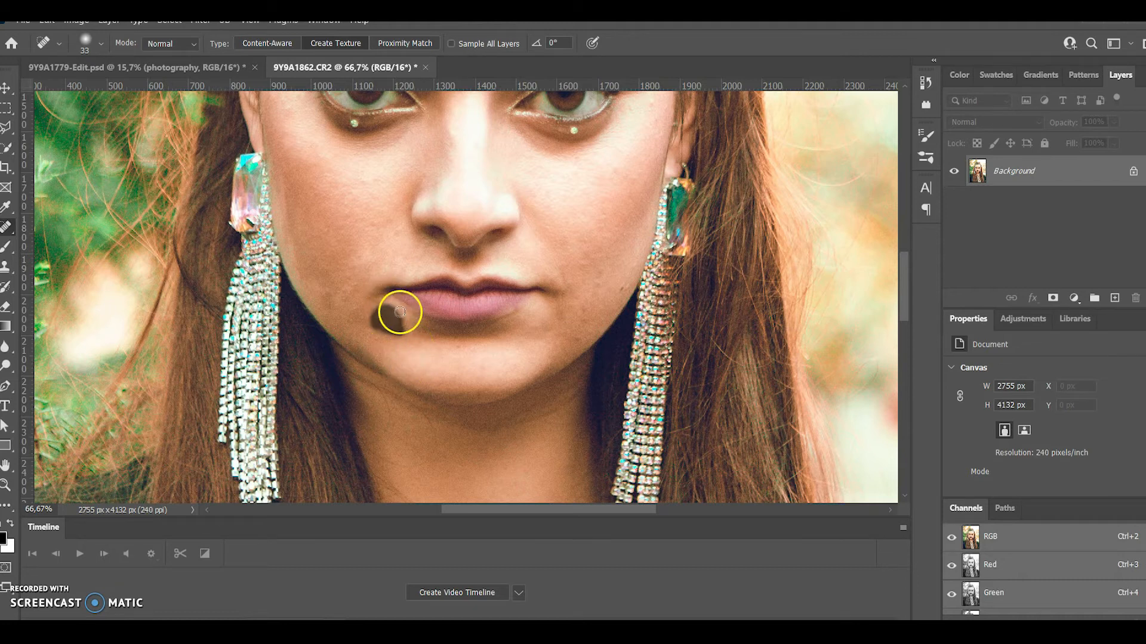
left_click_drag(399, 315, 401, 316)
mouse_move(906, 273)
left_mouse_down()
mouse_move(900, 223)
mouse_move(893, 273)
left_mouse_up()
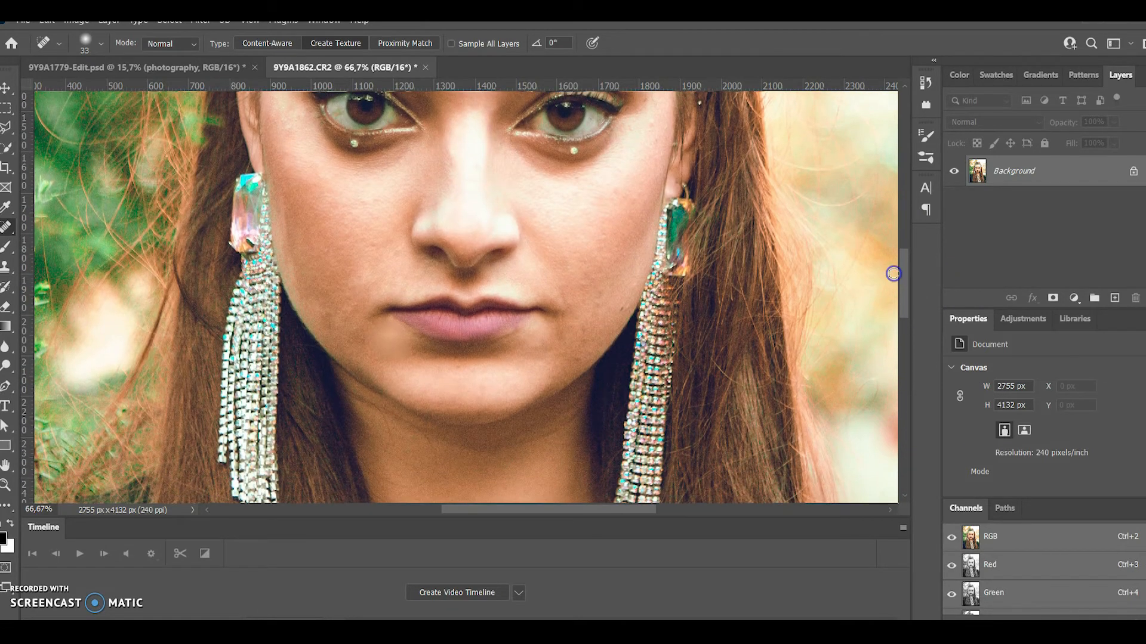
Step: Undo the last four retouching edits below the left mouth corner
left_click(47, 23)
left_click(54, 36)
left_click(47, 24)
left_click(59, 35)
left_click(47, 23)
left_click(55, 31)
left_click(48, 23)
left_click(57, 35)
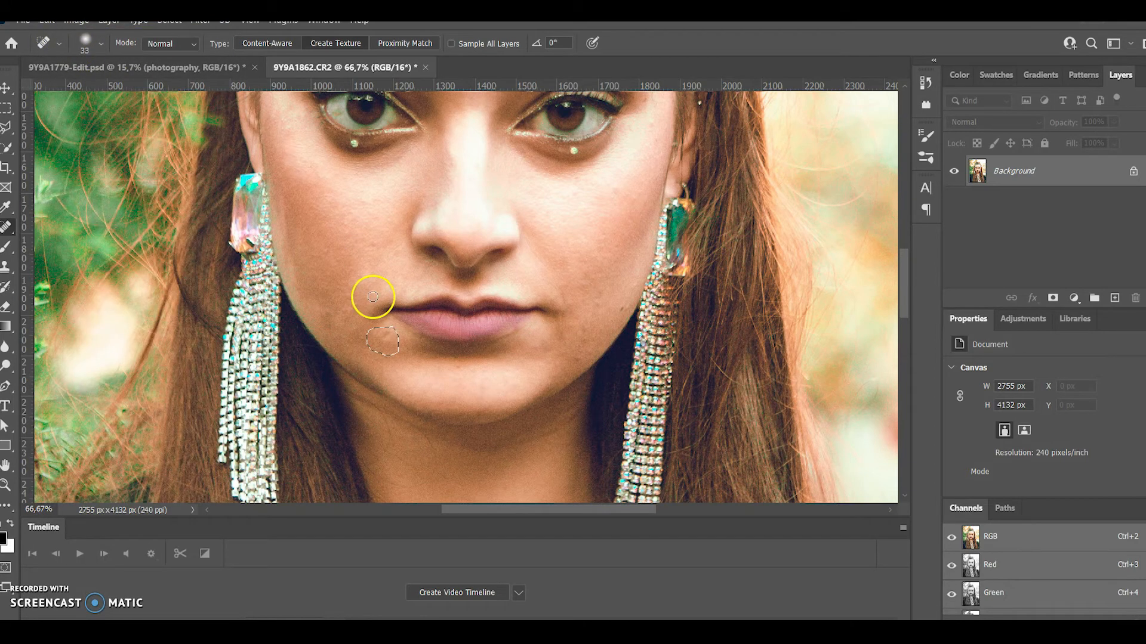
Step: Try spot healing the area below the left mouth corner once more, and undo it
left_click(387, 335)
left_click(416, 376)
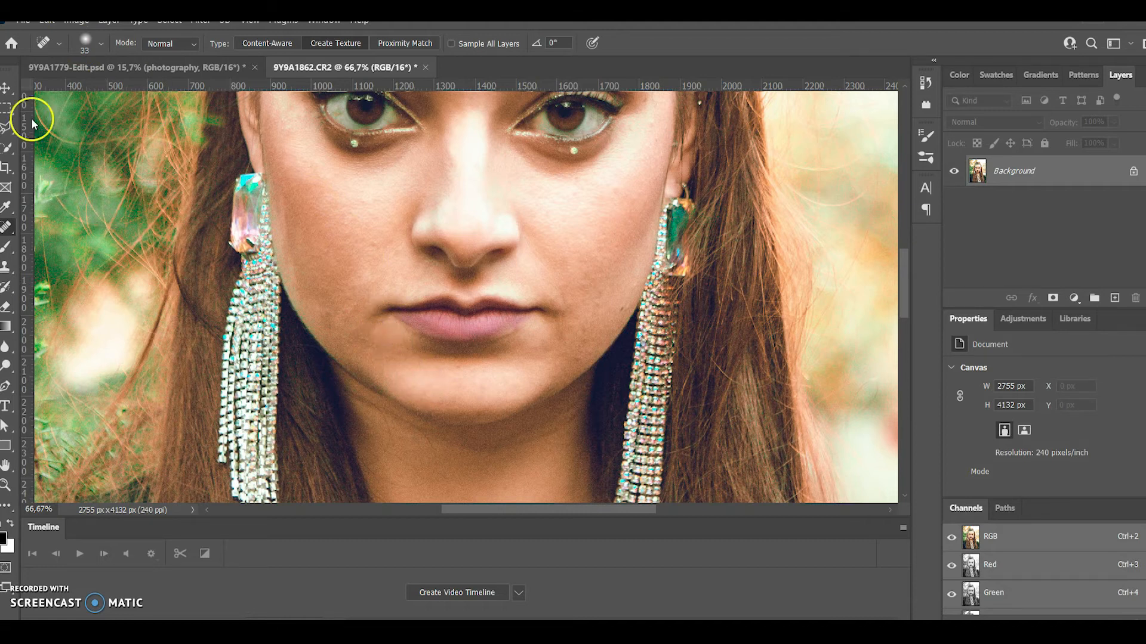
left_click(47, 22)
left_click(74, 35)
Step: Duplicate the retouched Background layer
key("ctrl+j")
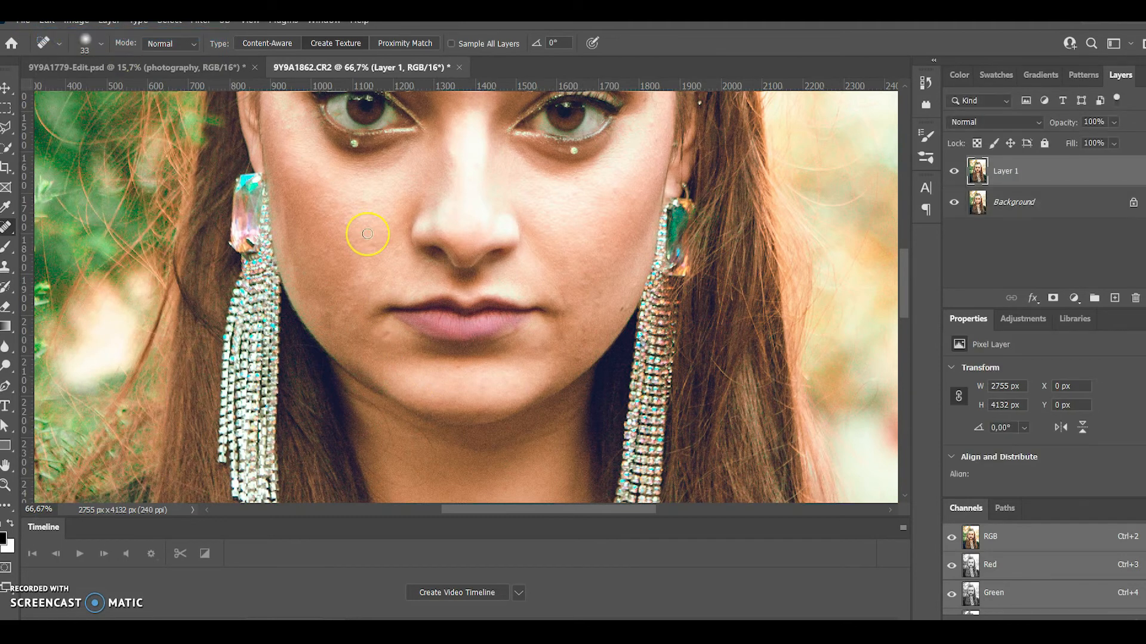
key("ctrl+minus")
key("ctrl+minus")
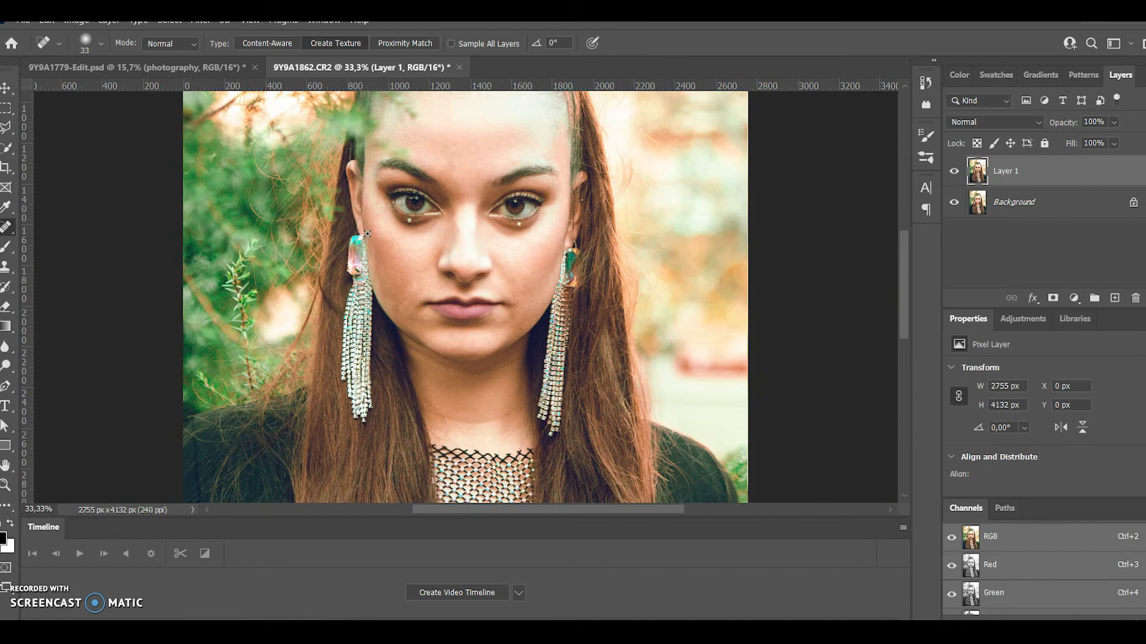
Step: Apply a Gaussian Blur to the duplicated layer with a radius above 3,1 pixels
left_click(200, 20)
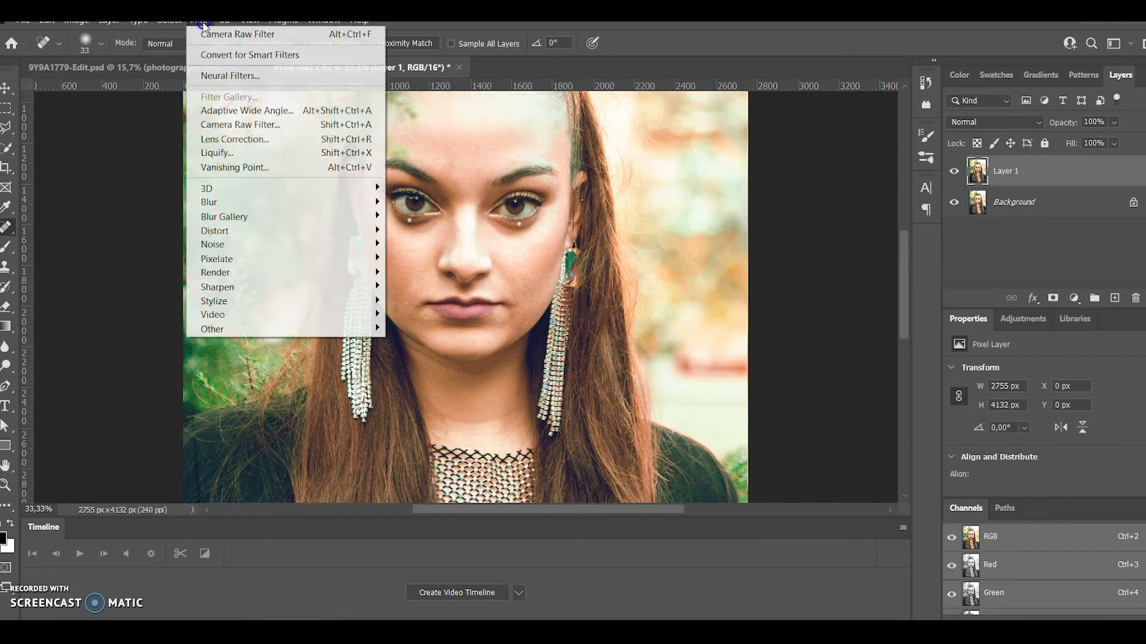
mouse_move(309, 210)
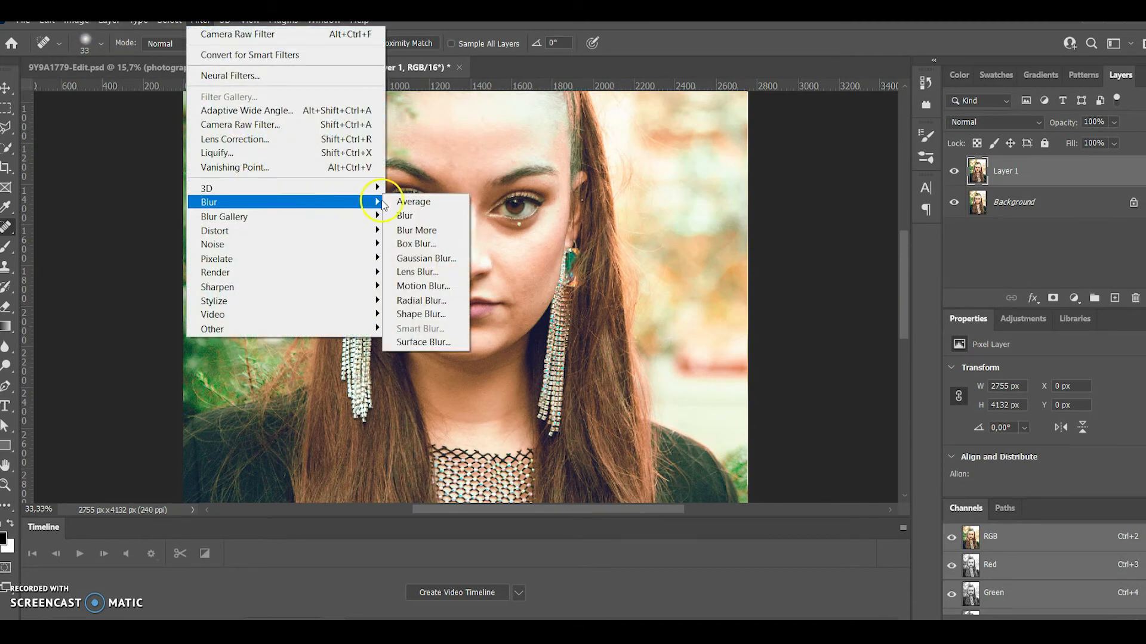
left_click(421, 258)
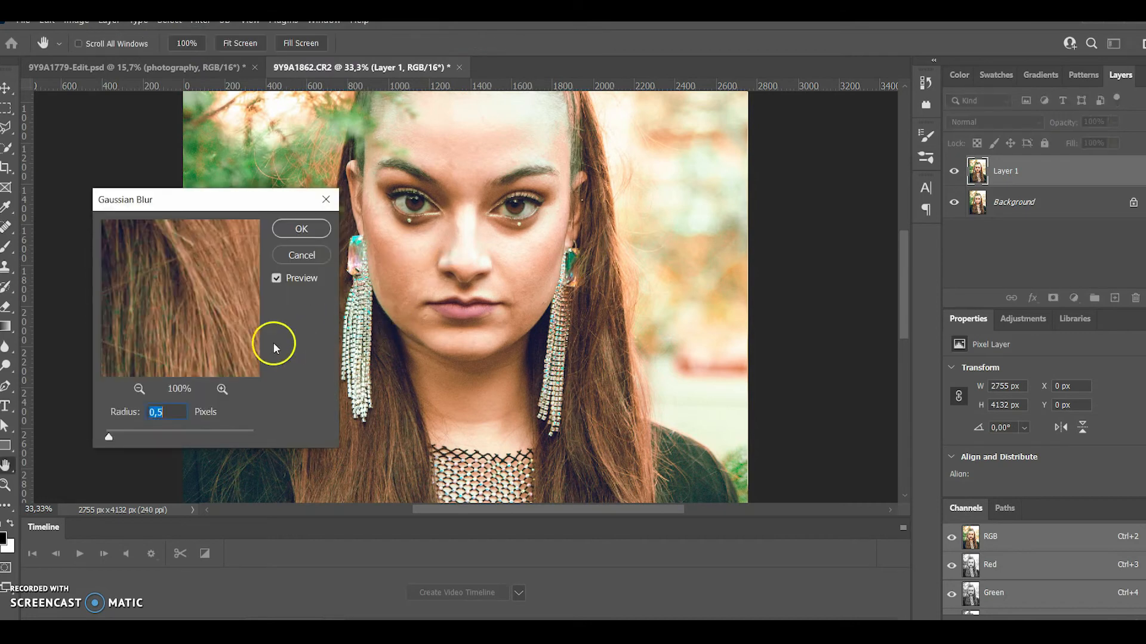
left_click(121, 435)
left_click_drag(121, 436, 131, 433)
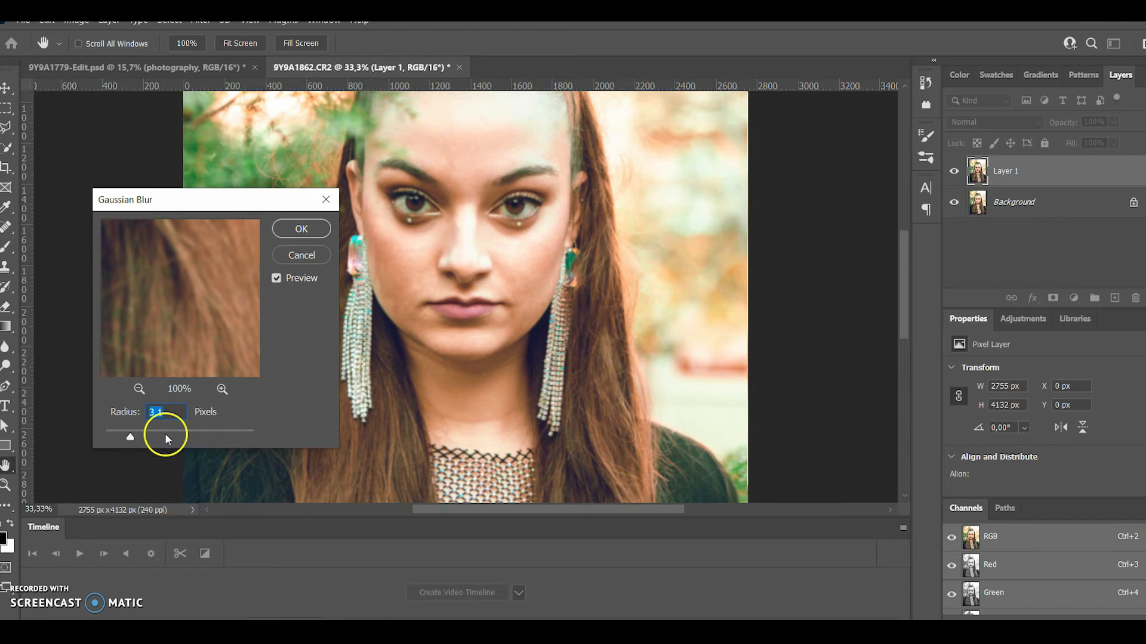
left_click(154, 436)
left_click(303, 228)
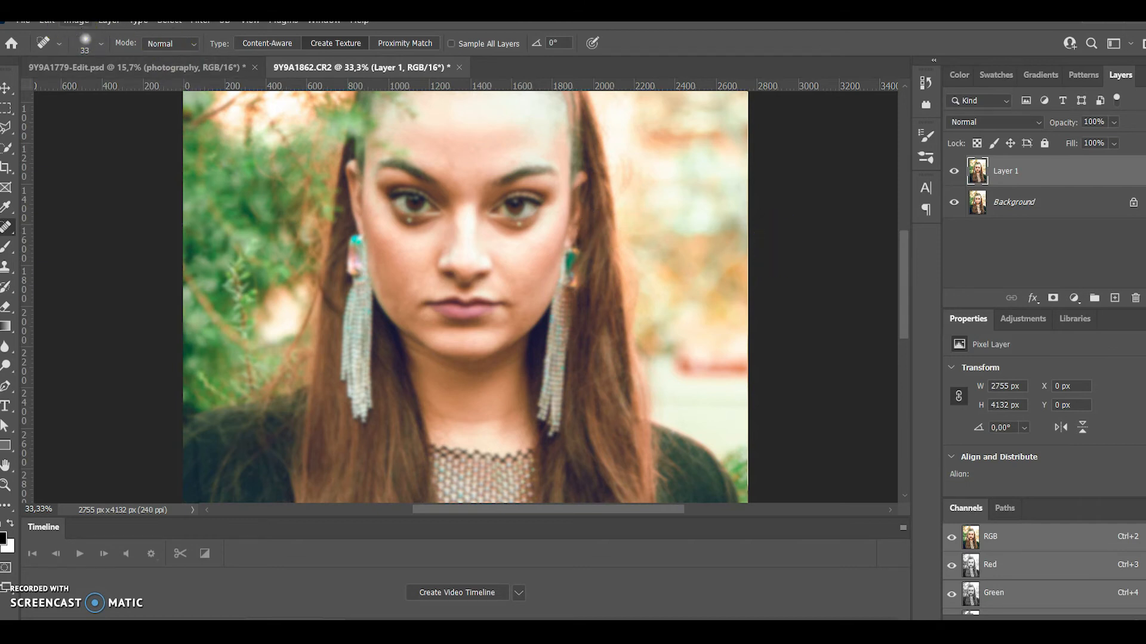
Step: Apply a High Pass filter with a radius of 2,0 pixels to the duplicated layer and set its blend mode to Overlay
left_click(49, 25)
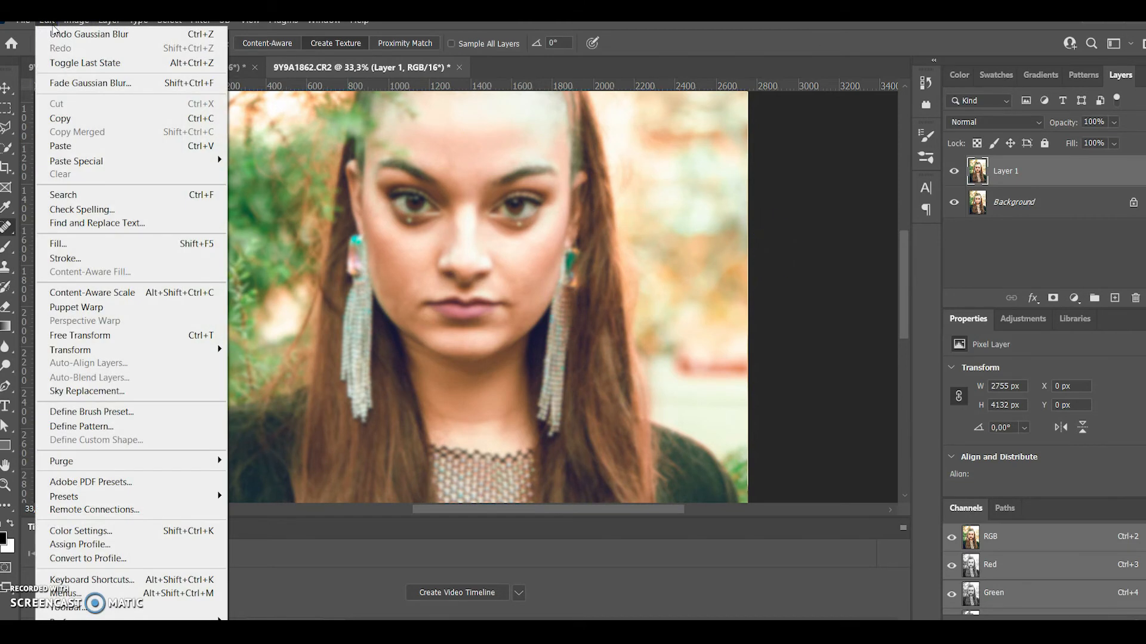
left_click(201, 20)
mouse_move(290, 333)
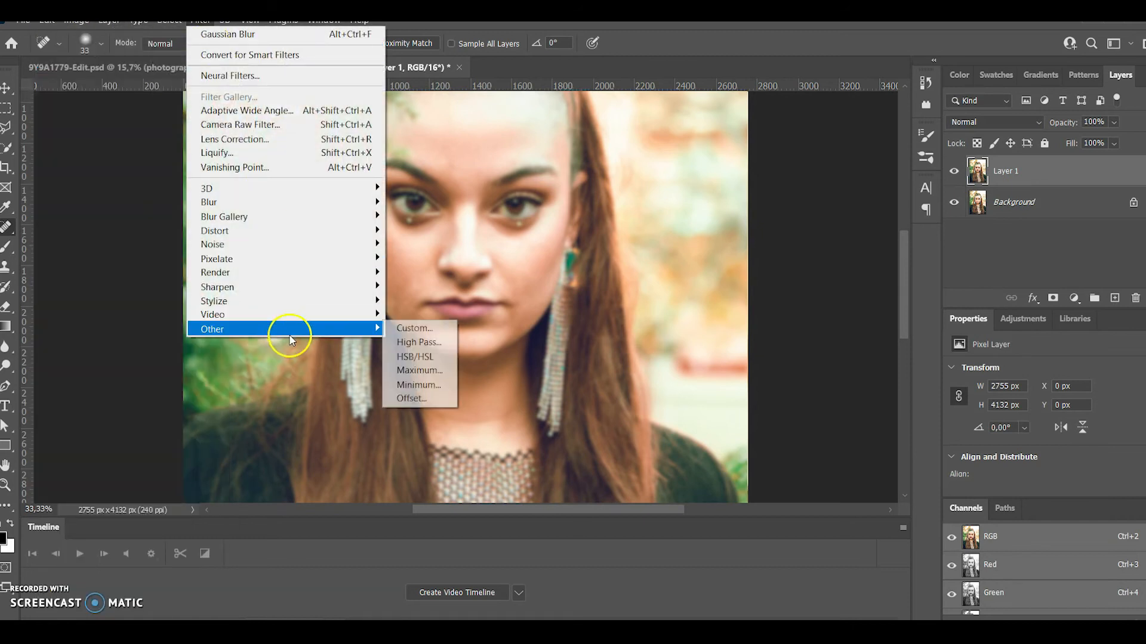
left_click(401, 342)
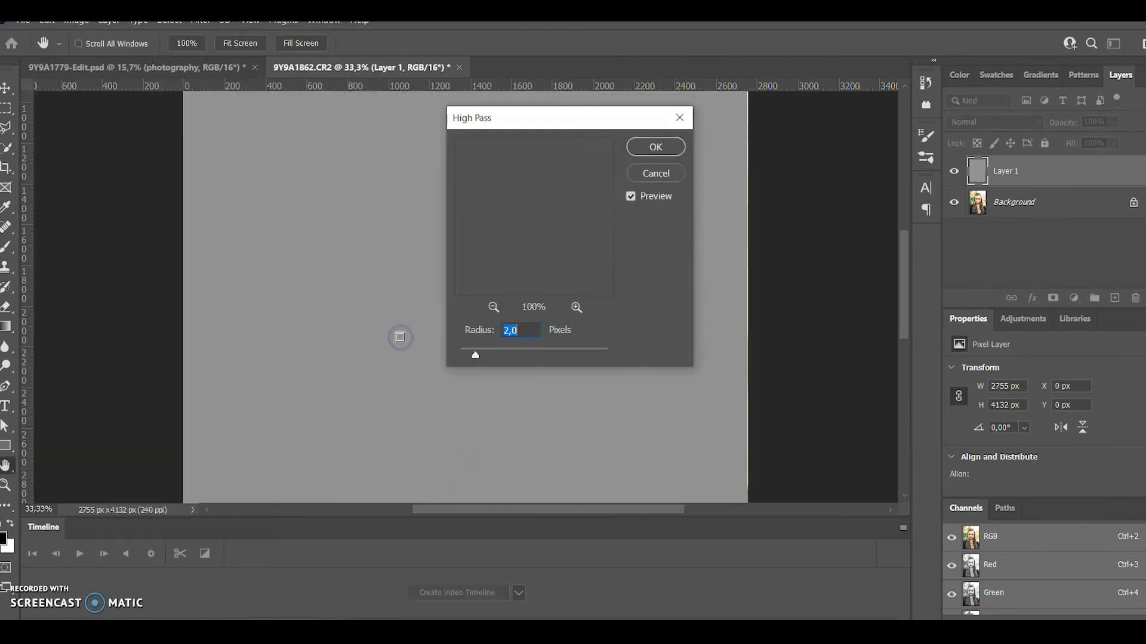
left_click(656, 148)
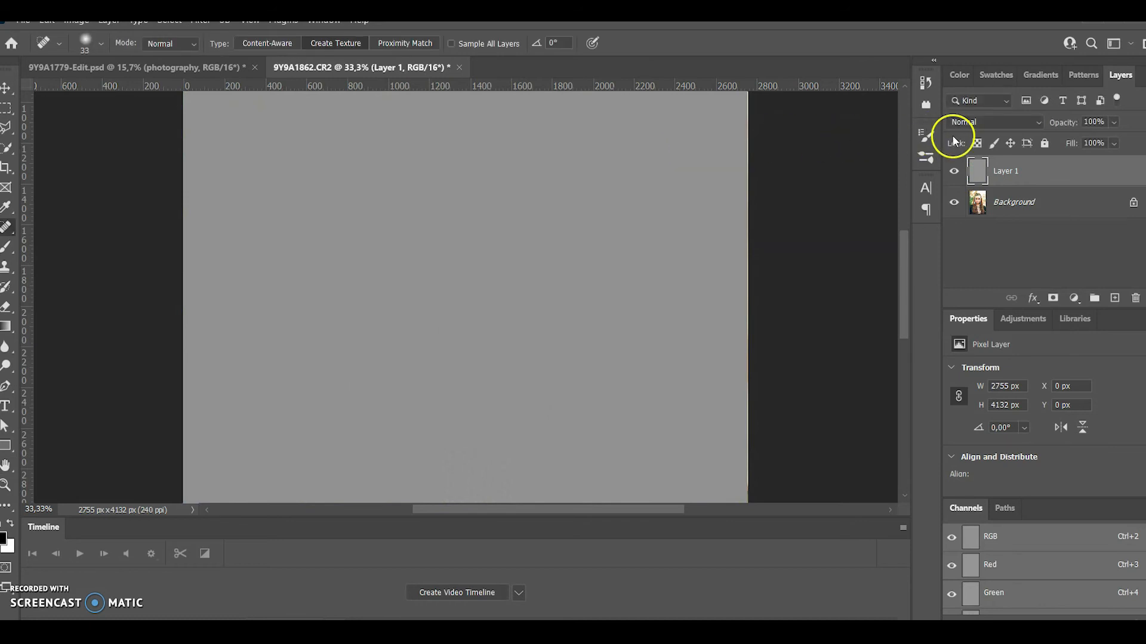
left_click(961, 122)
left_click(961, 309)
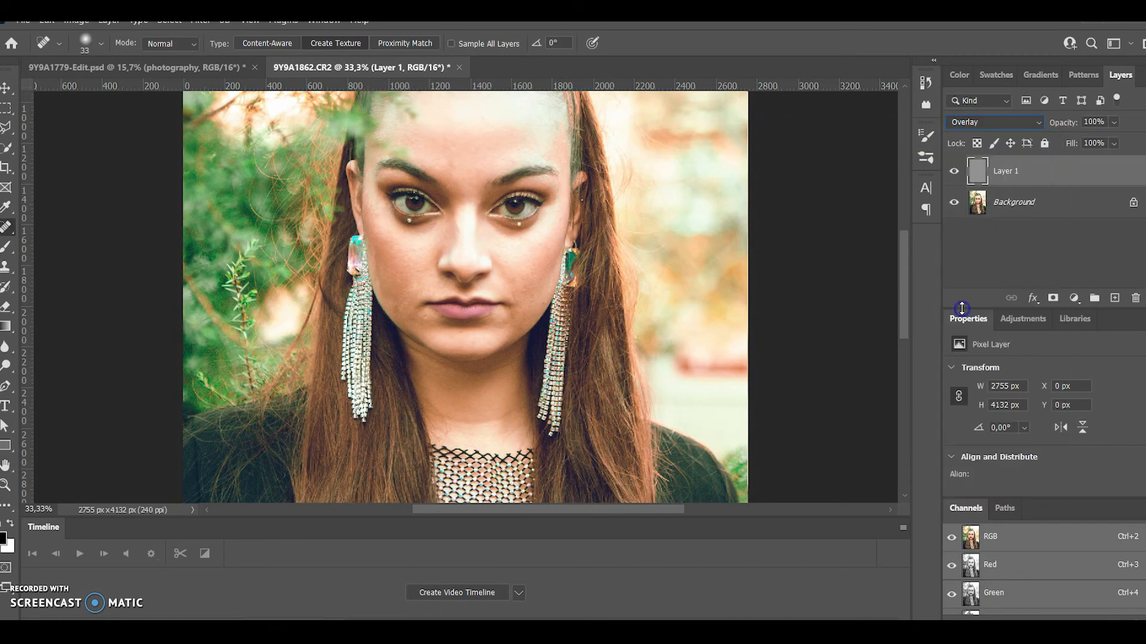
Step: Paste the copied photography logo as a new layer above Layer 1 and activate the Move tool
key("ctrl+0")
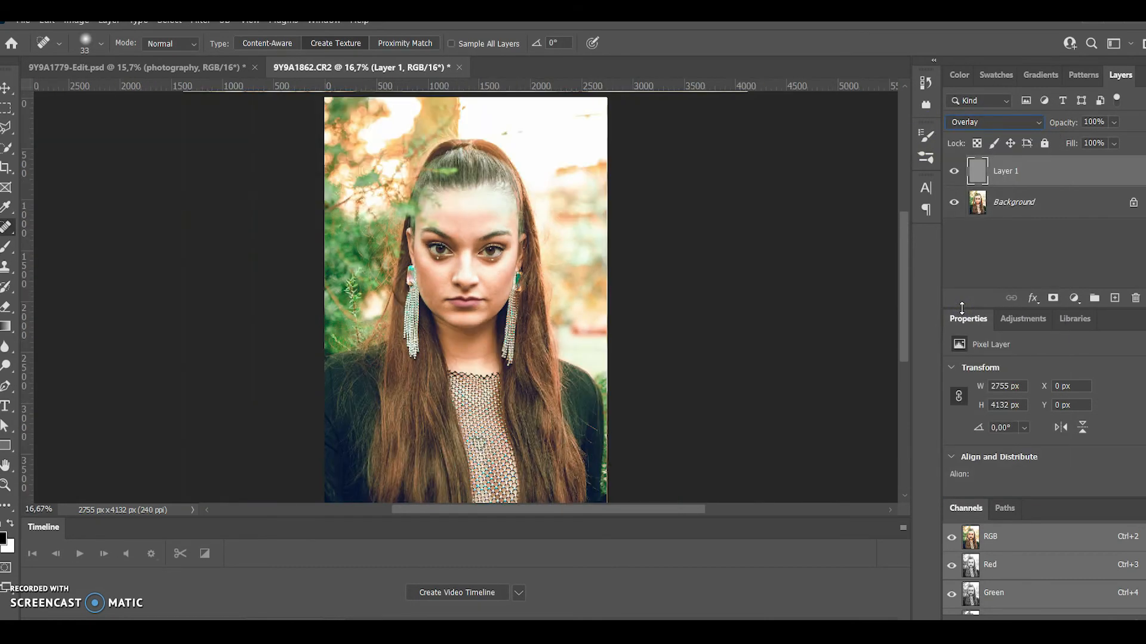
left_click_drag(906, 303, 905, 316)
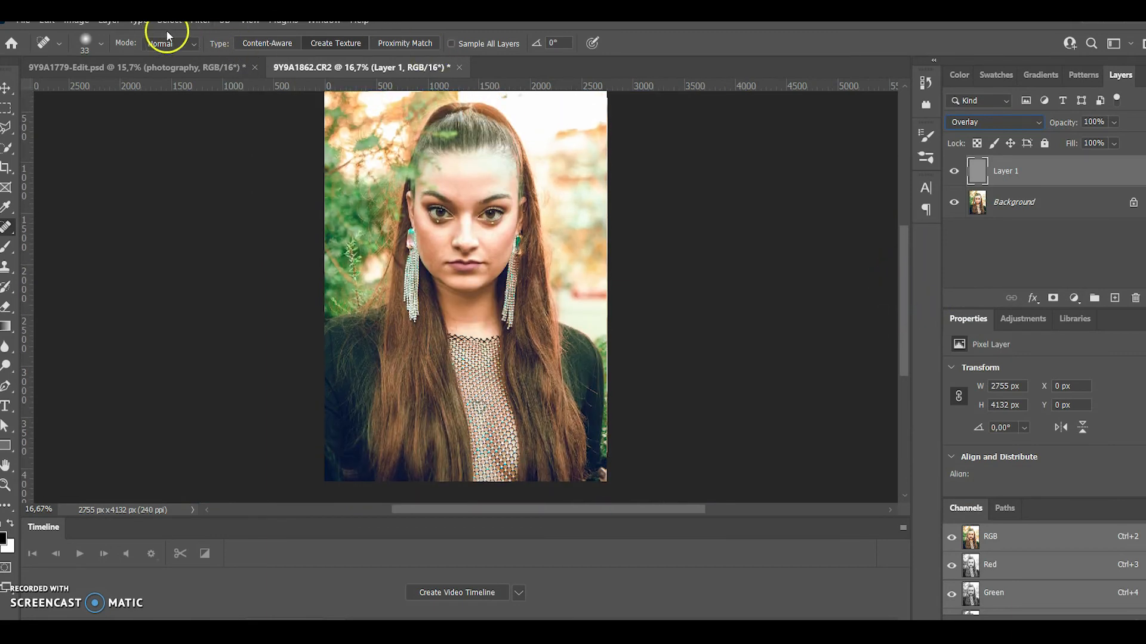
left_click(47, 20)
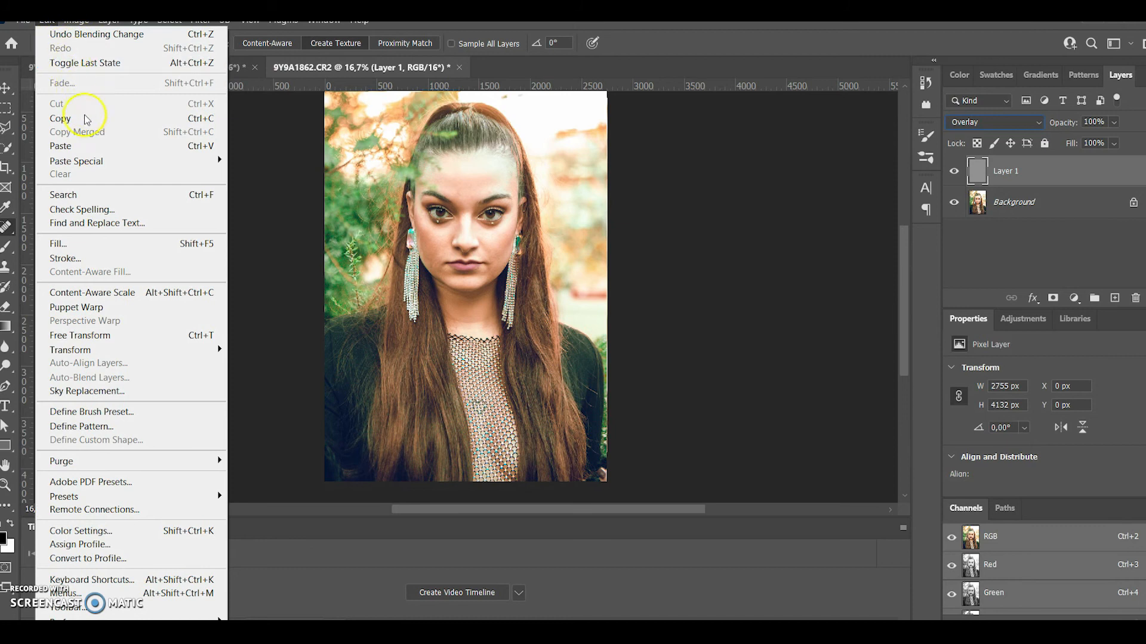
left_click(93, 148)
left_click(6, 90)
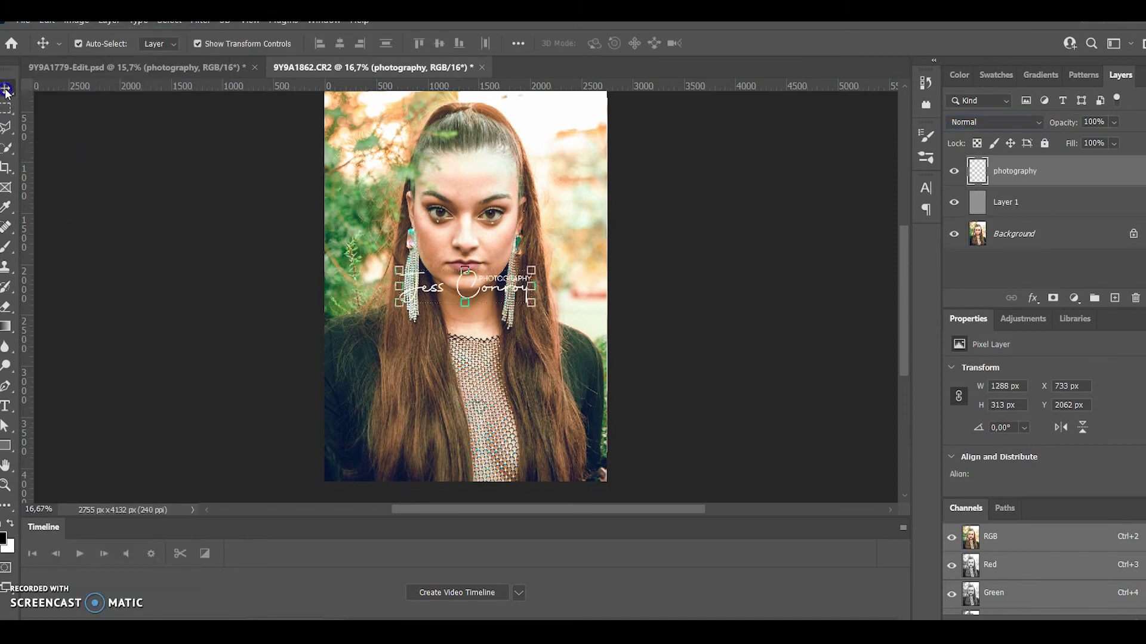
left_click_drag(518, 292, 529, 295)
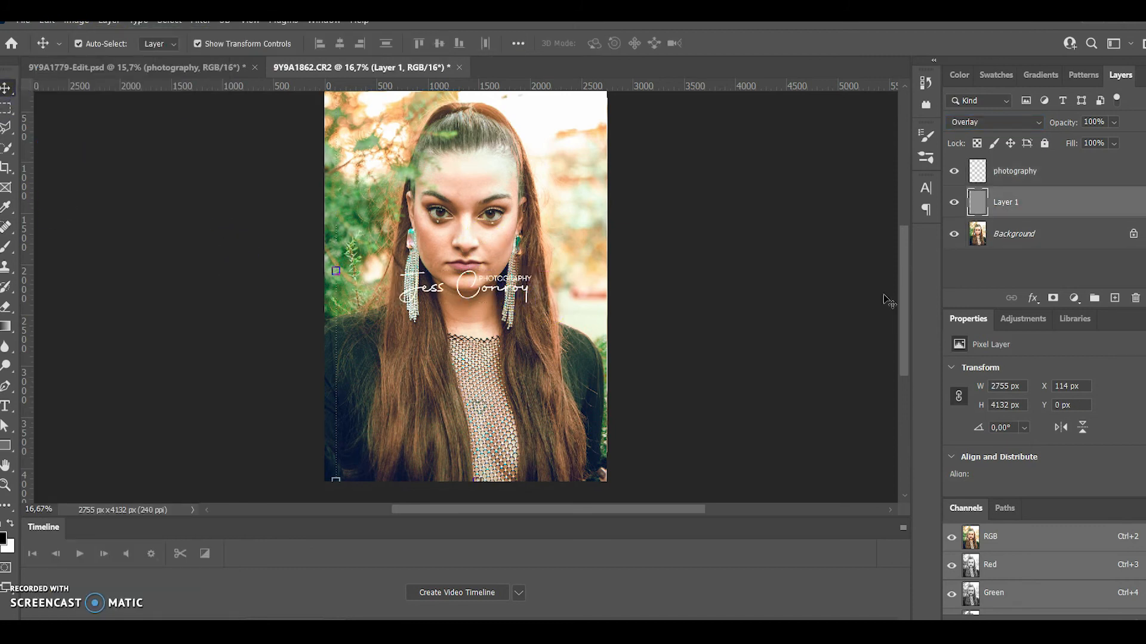
left_click(46, 20)
left_click(54, 34)
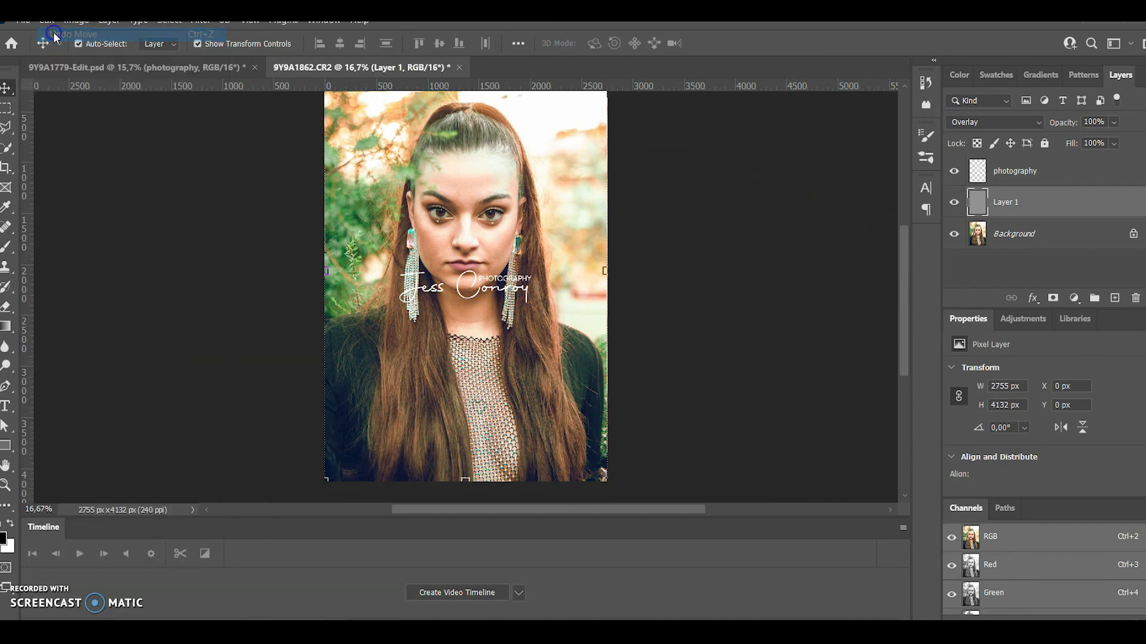
Step: Scale the photography logo down to about 1013 × 246 px, place it in the portrait's lower-left corner, and deselect it
left_click(1031, 171)
left_click_drag(530, 302, 398, 464)
left_click(6, 89)
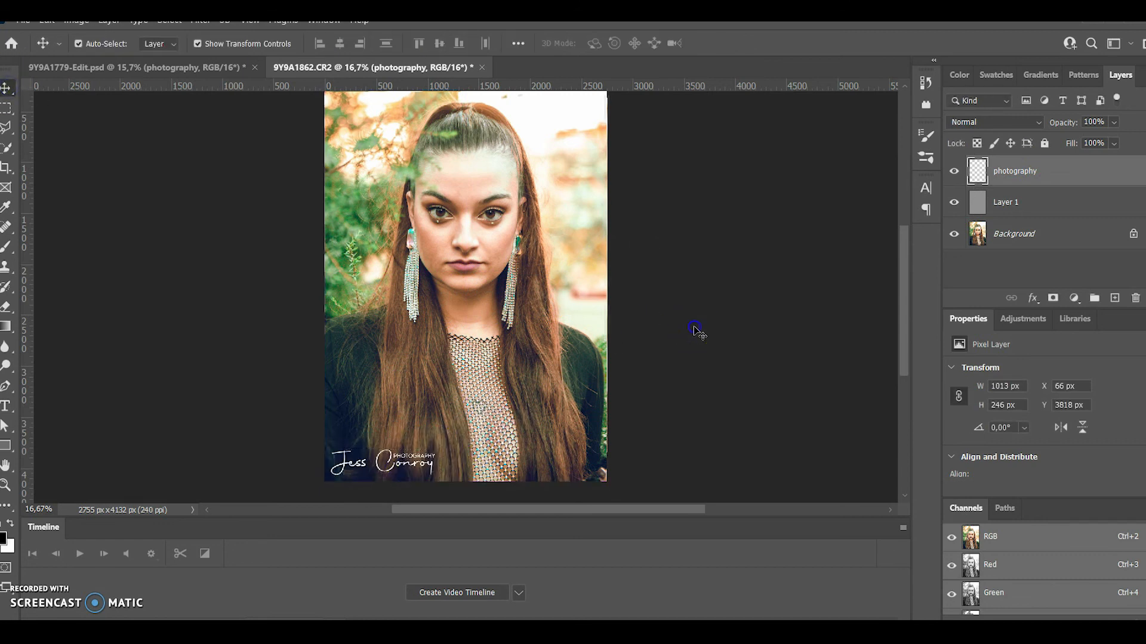
left_click(697, 330)
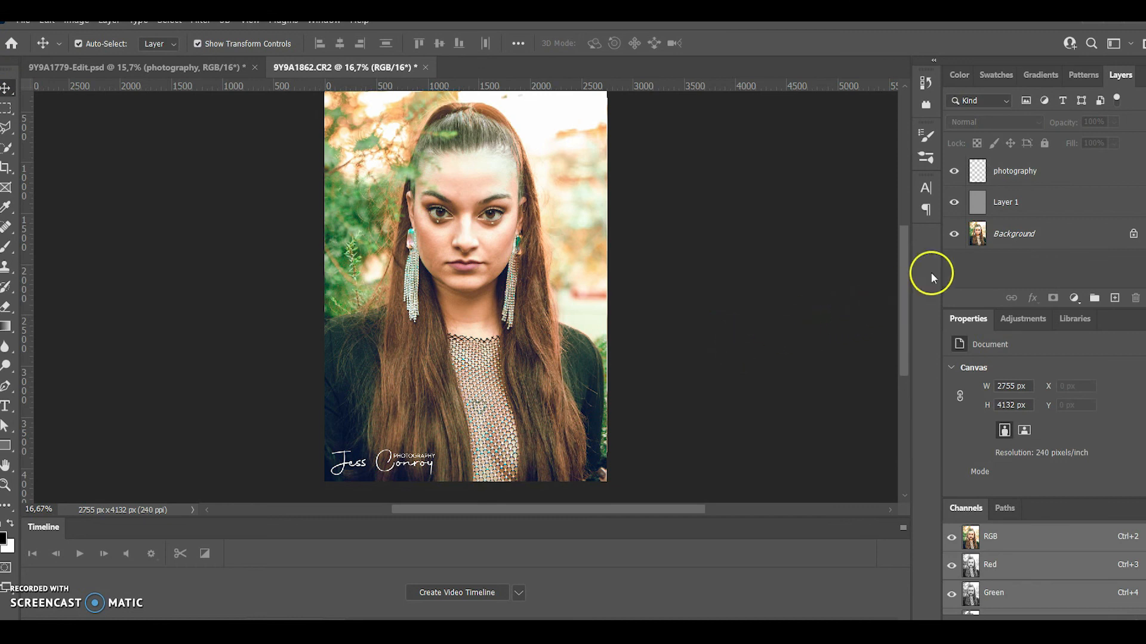